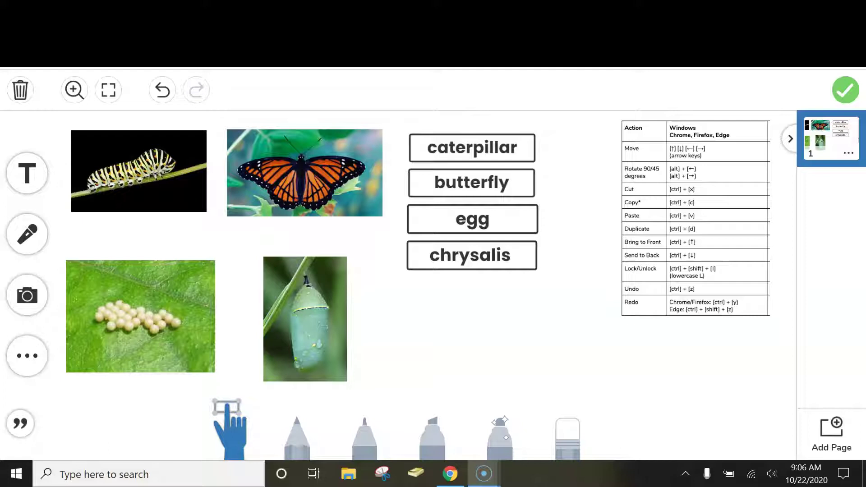
- Place the caterpillar, butterfly and egg labels beneath their matching pictures
click(472, 148)
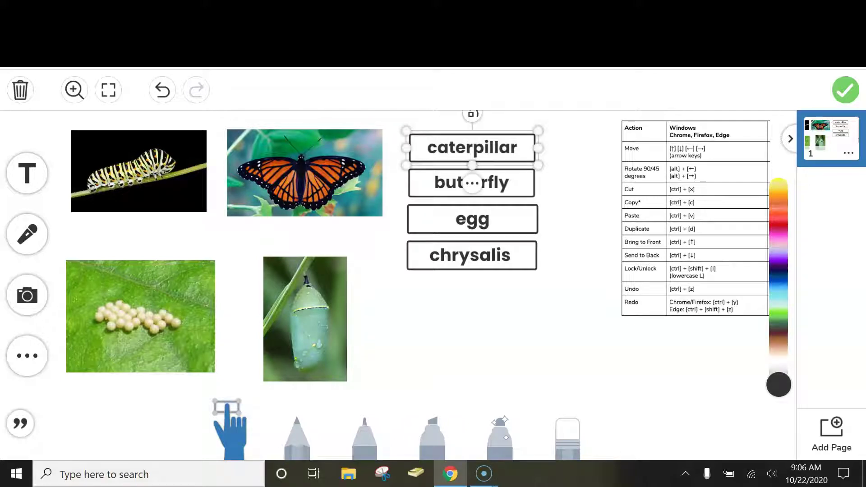
click(517, 147)
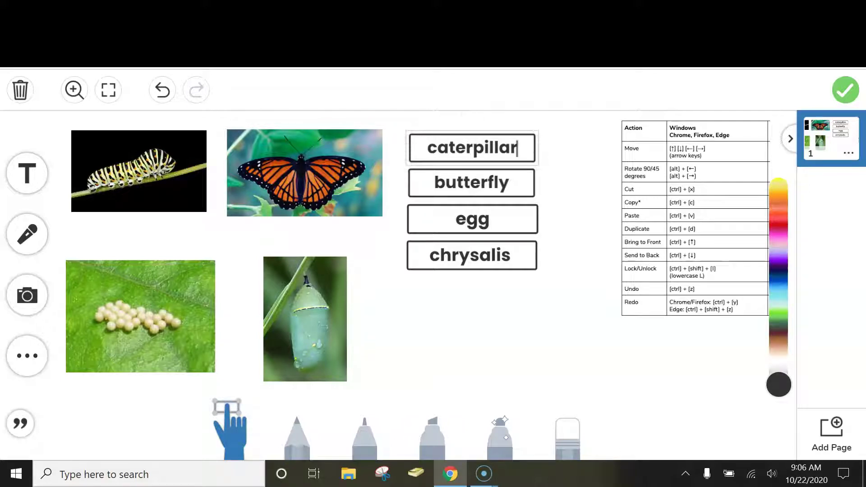
key(Escape)
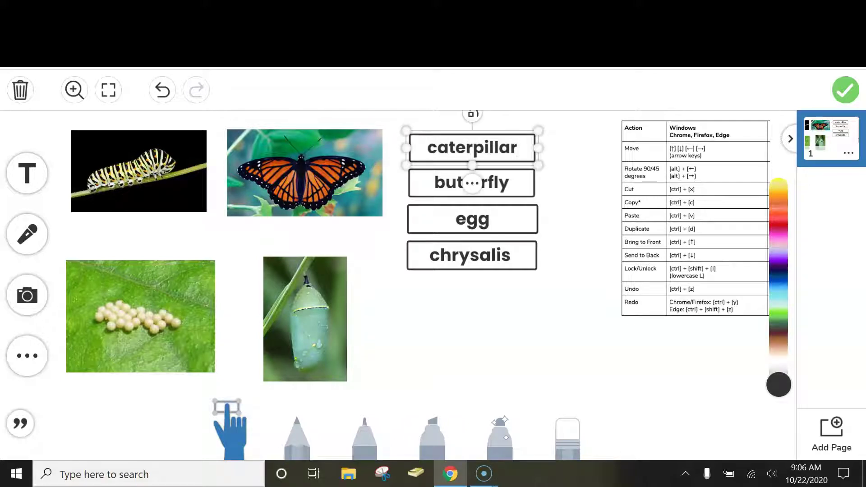
drag(472, 148, 130, 233)
drag(472, 183, 300, 234)
drag(472, 219, 147, 391)
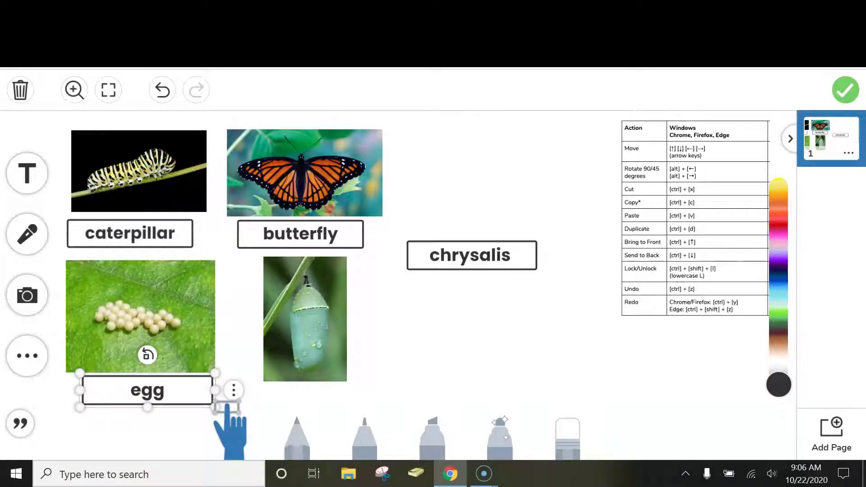
- Rotate the chrysalis photo in both directions and bring it back upright
click(305, 319)
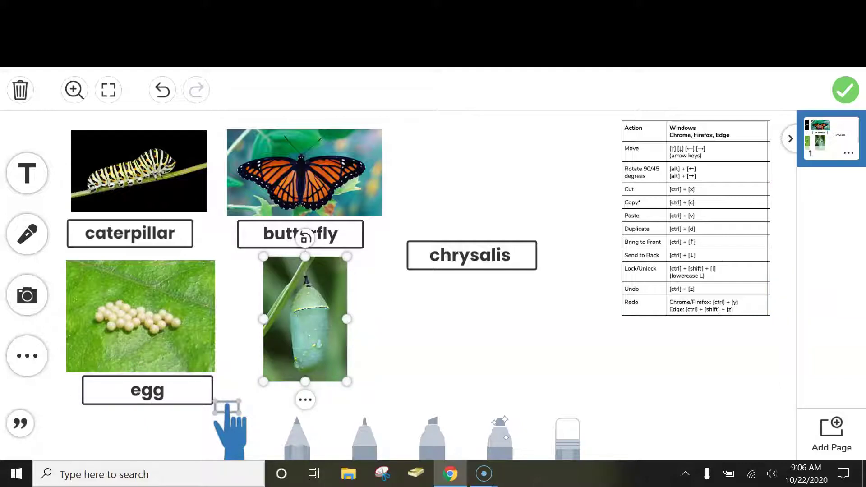
key(alt+Left)
key(alt+Left)
key(alt+Left)
key(alt+Left)
key(alt+Right)
key(alt+Right)
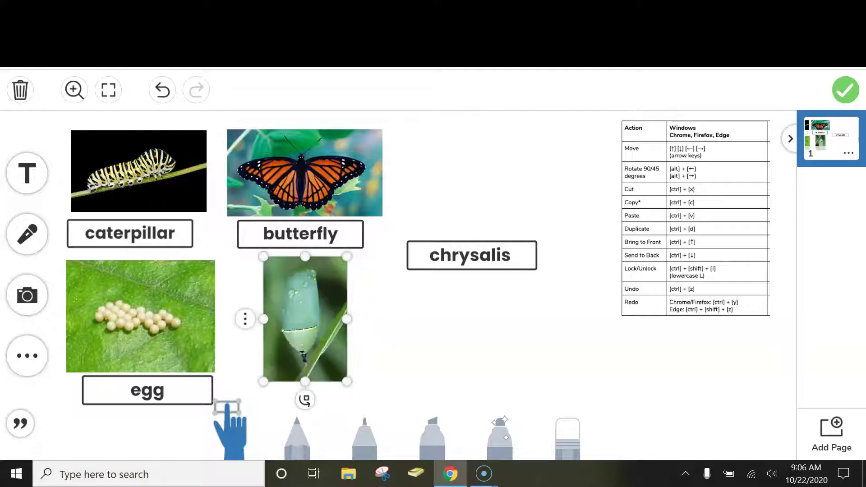
key(alt+Right)
key(alt+Right)
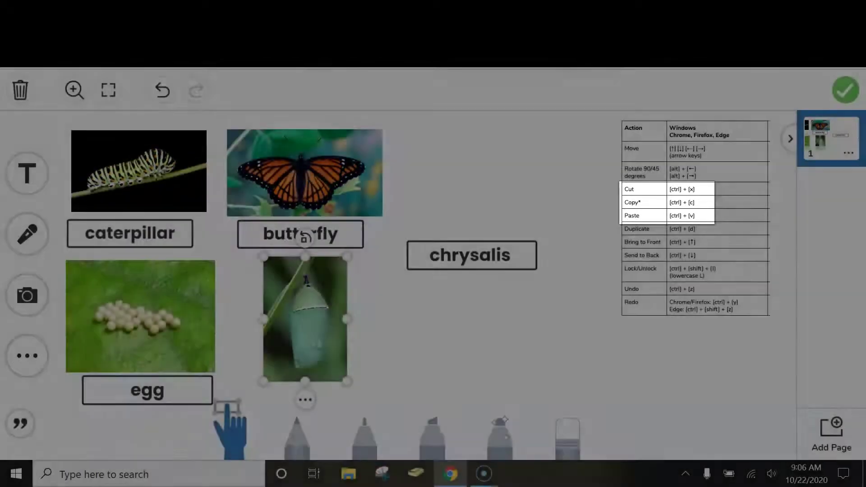
- Cut the chrysalis photo, paste it back and place it below the butterfly label
key(ctrl+x)
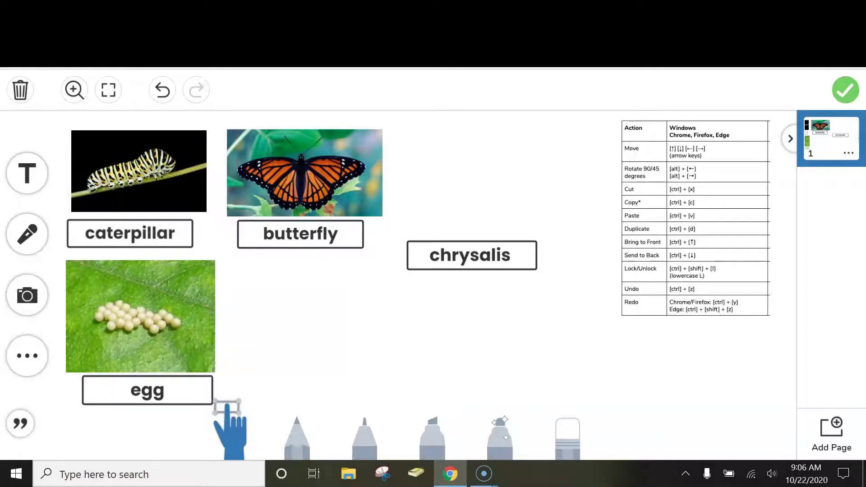
key(ctrl+v)
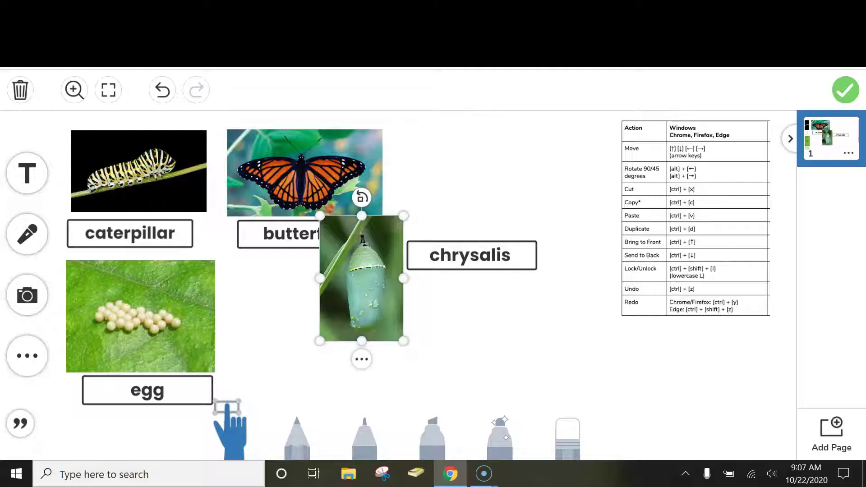
drag(362, 278, 295, 330)
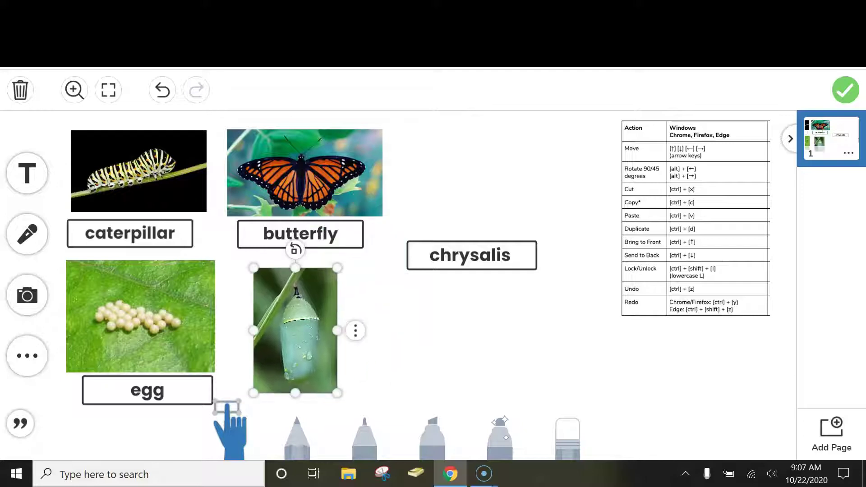
- Paste a second chrysalis photo beside the first and cut it away again
key(ctrl+v)
drag(347, 276, 390, 310)
key(ctrl+x)
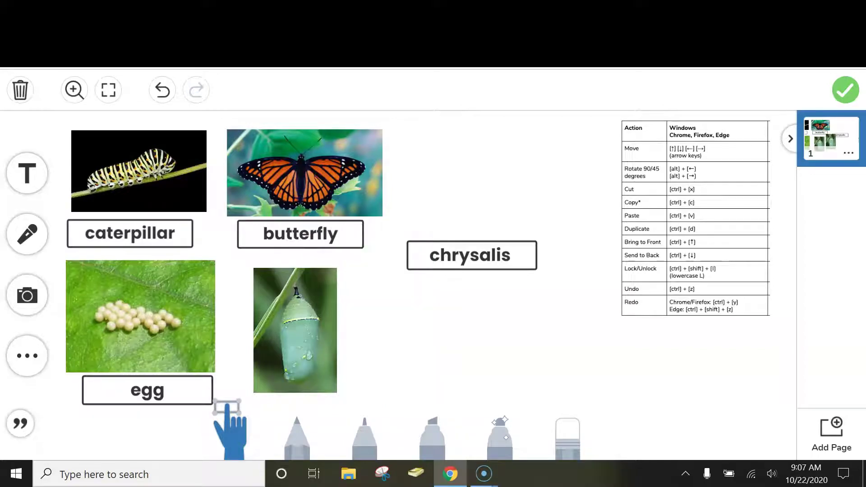
- Move the chrysalis photo up slightly to align its upper edge with the egg photo
drag(295, 330, 295, 322)
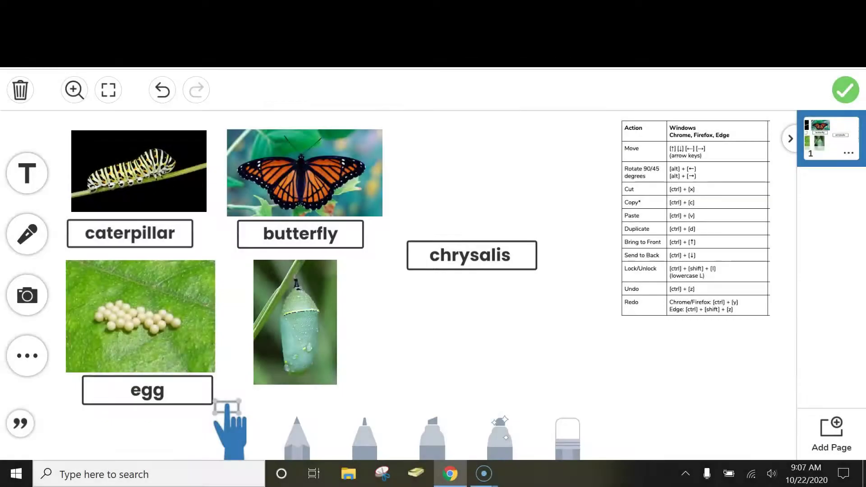
- Duplicate the chrysalis label four times
click(471, 255)
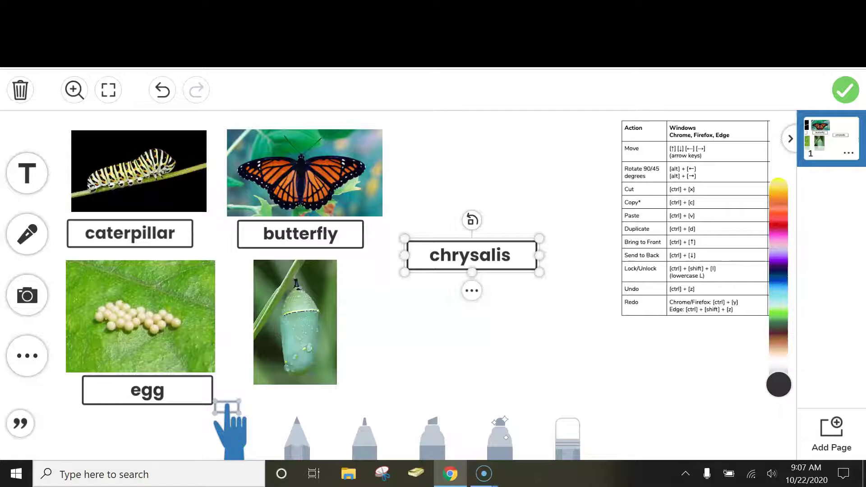
key(ctrl+d)
key(ctrl+d)
key(ctrl+d)
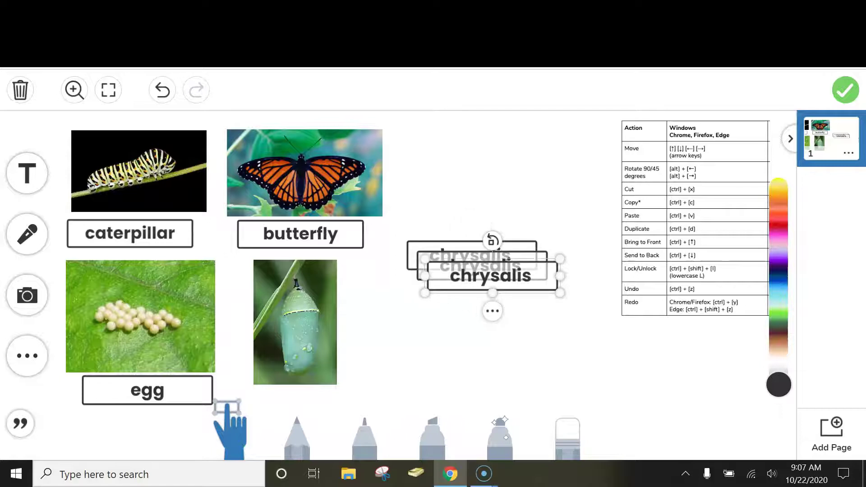
key(ctrl+d)
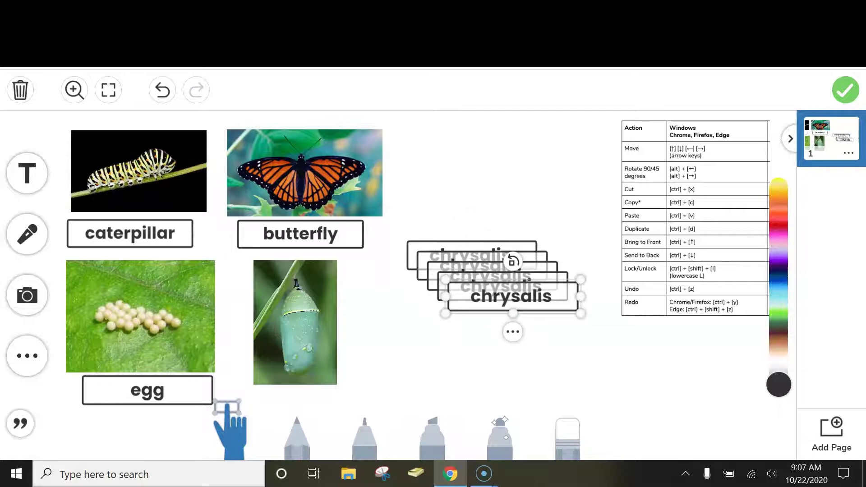
- Undo the last two chrysalis label duplicates and cut the other two copies
key(ctrl+z)
key(ctrl+z)
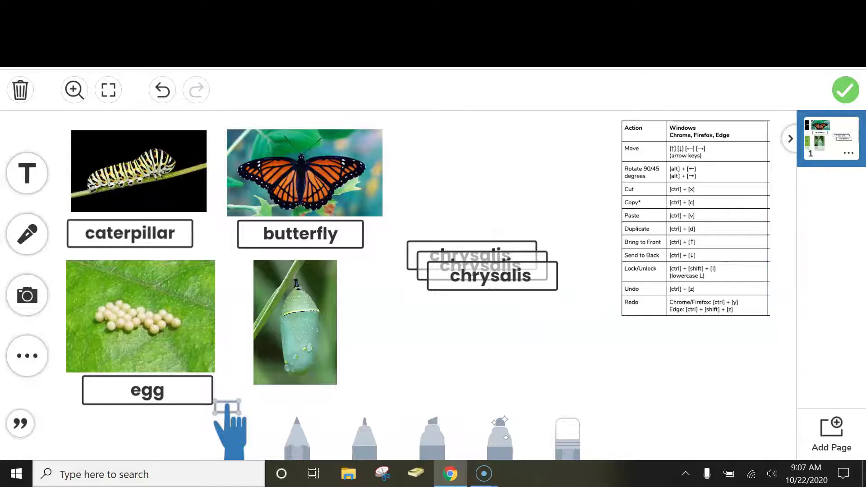
click(492, 275)
key(ctrl+x)
click(483, 266)
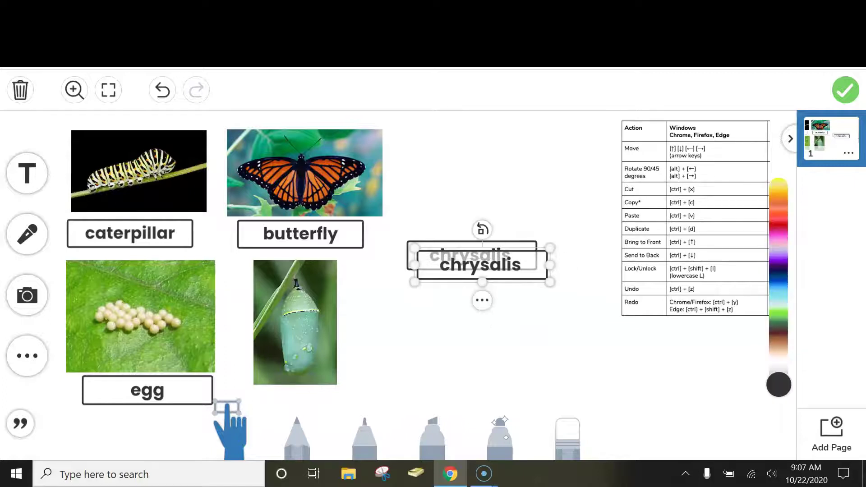
key(ctrl+x)
- Move the chrysalis label onto the chrysalis photo, bring it to the front and position it over the photo's lower edge
drag(471, 255, 302, 368)
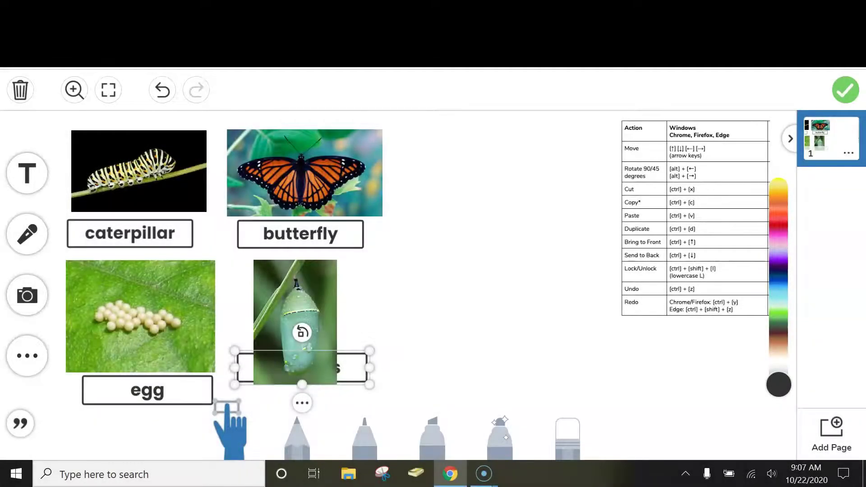
key(ctrl+Up)
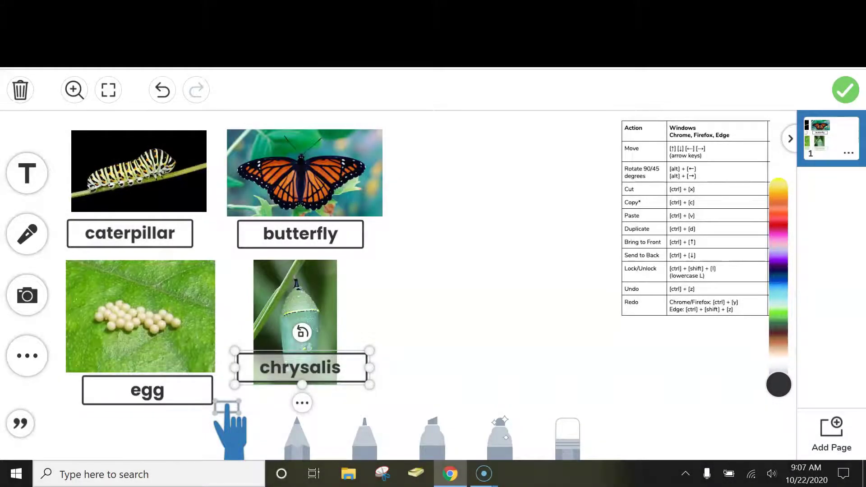
key(ctrl+Down)
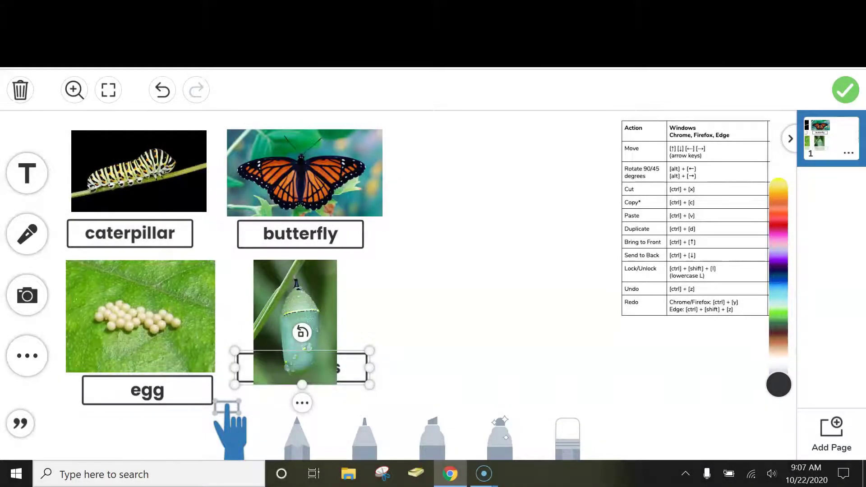
key(ctrl+Up)
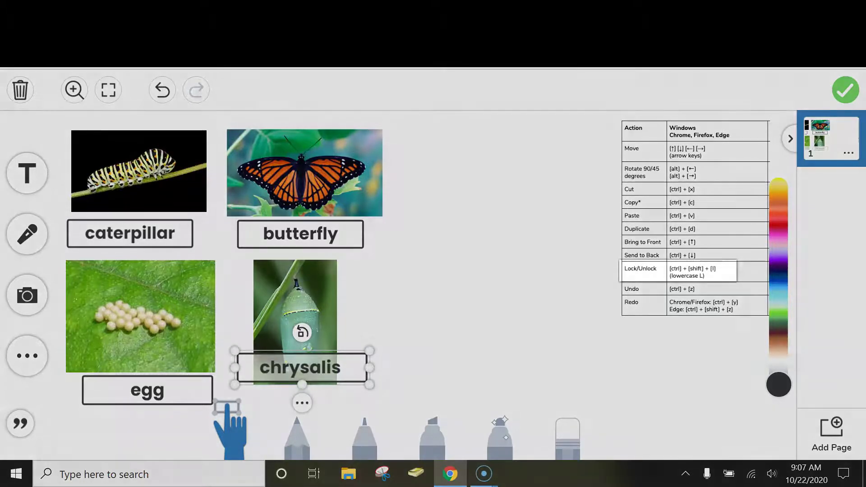
drag(300, 367, 297, 386)
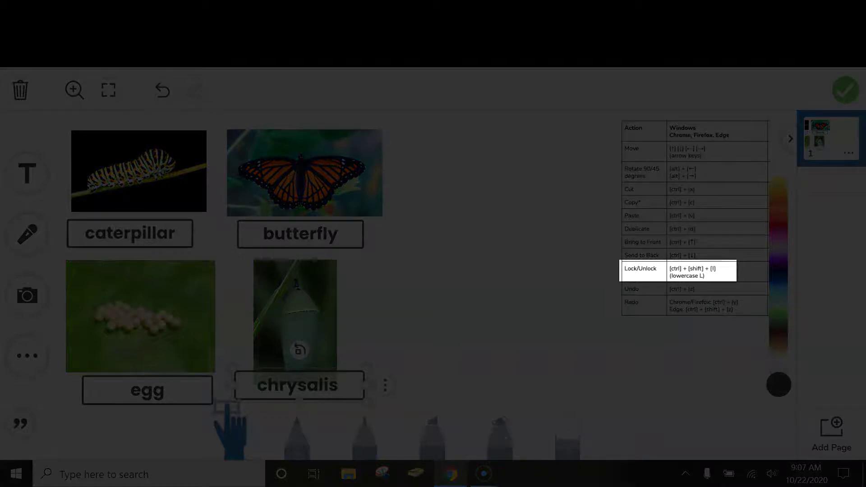
- Lock the chrysalis label and the butterfly photo in place
key(ctrl+shift+l)
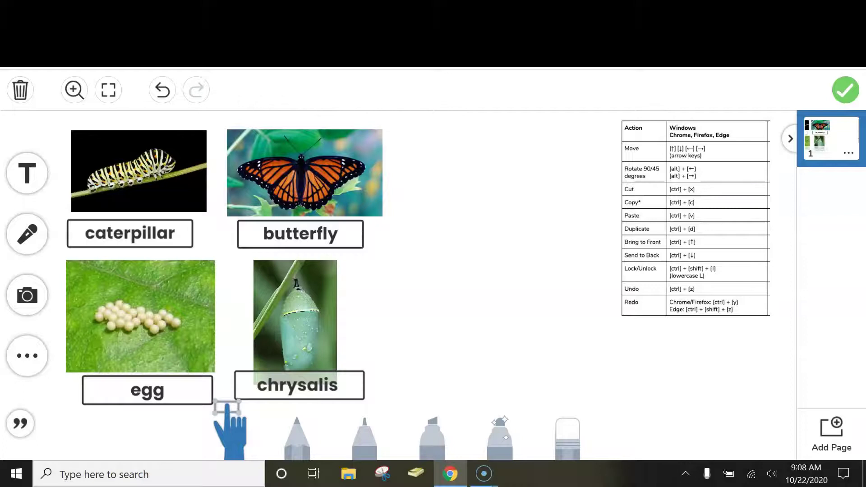
click(305, 173)
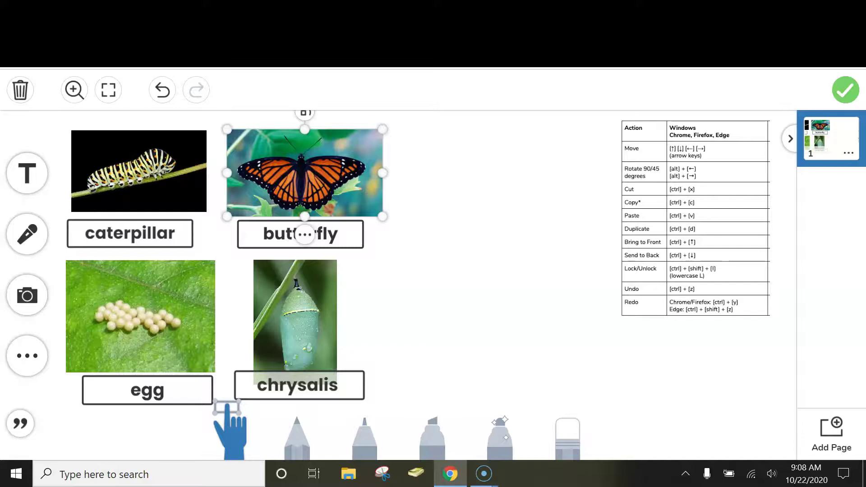
key(ctrl+shift+l)
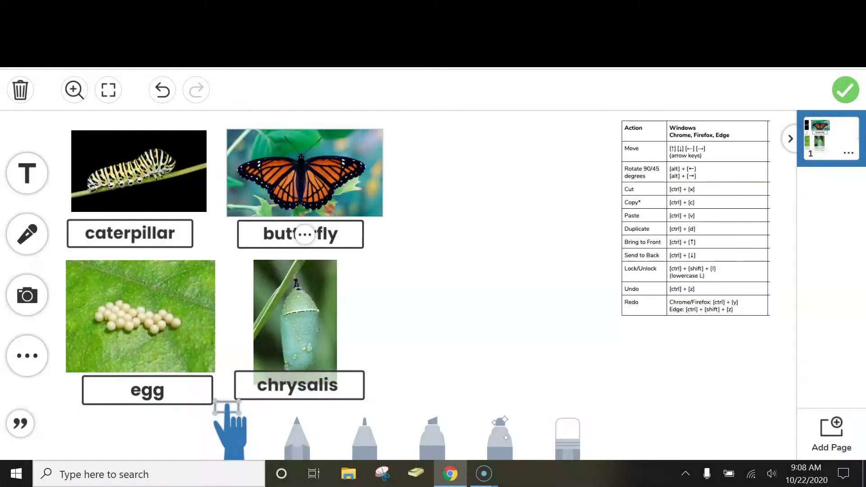
- Undo the last change on the page and redo it
key(ctrl+z)
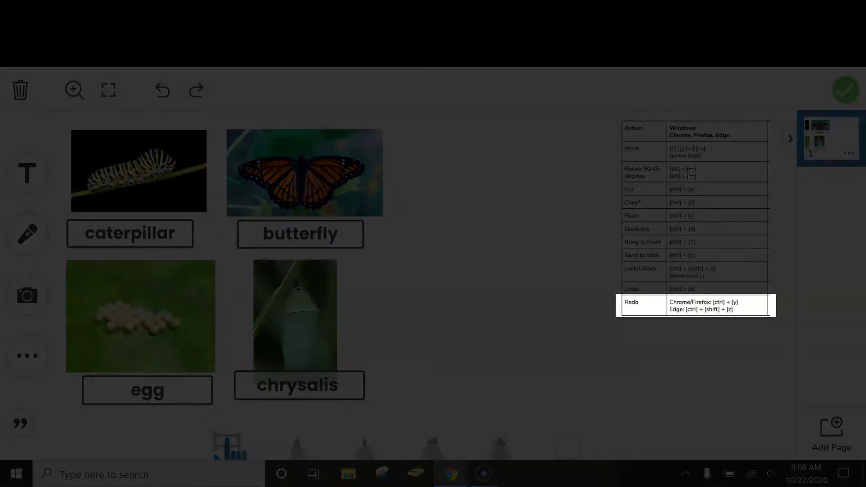
key(ctrl+y)
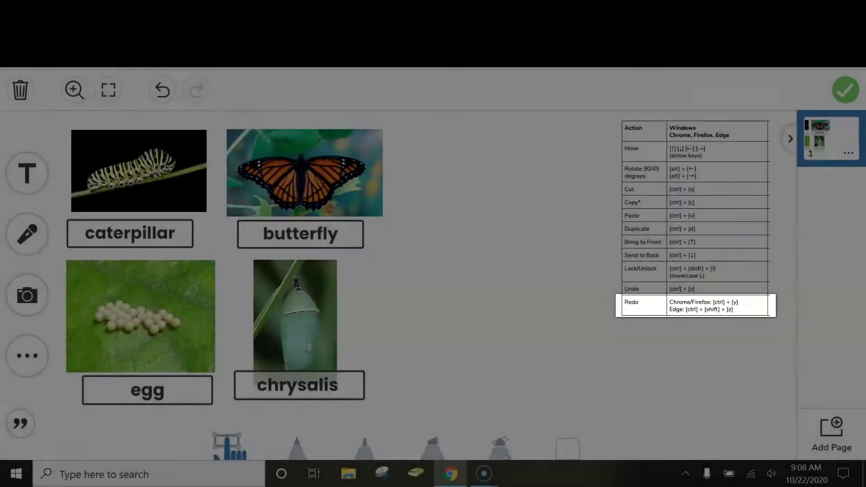